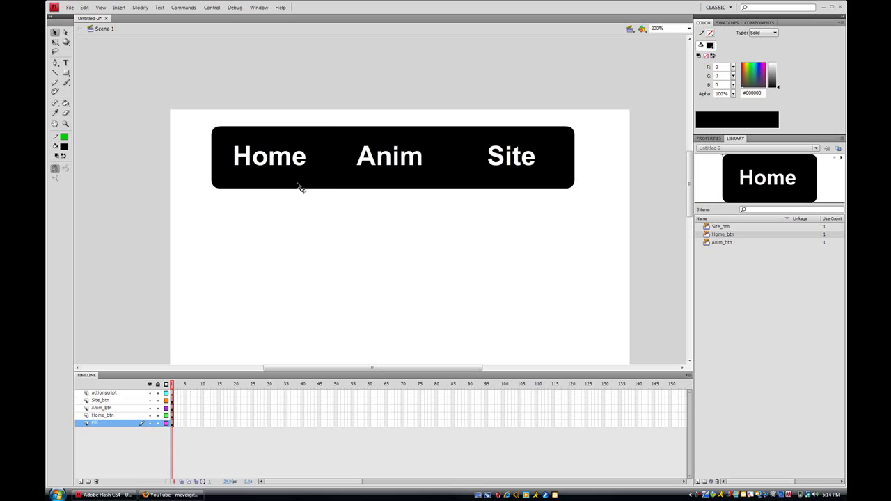
- Select the Home, Anim and Site buttons on the stage in turn, then deselect
click(284, 166)
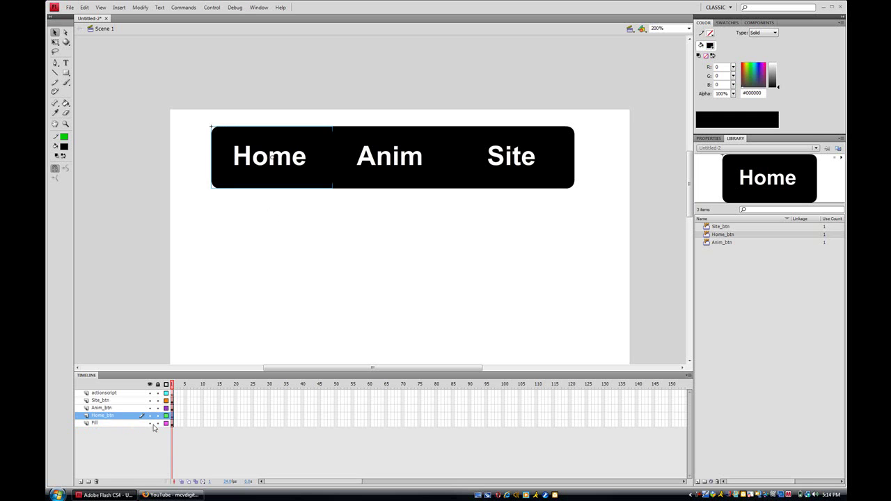
click(387, 173)
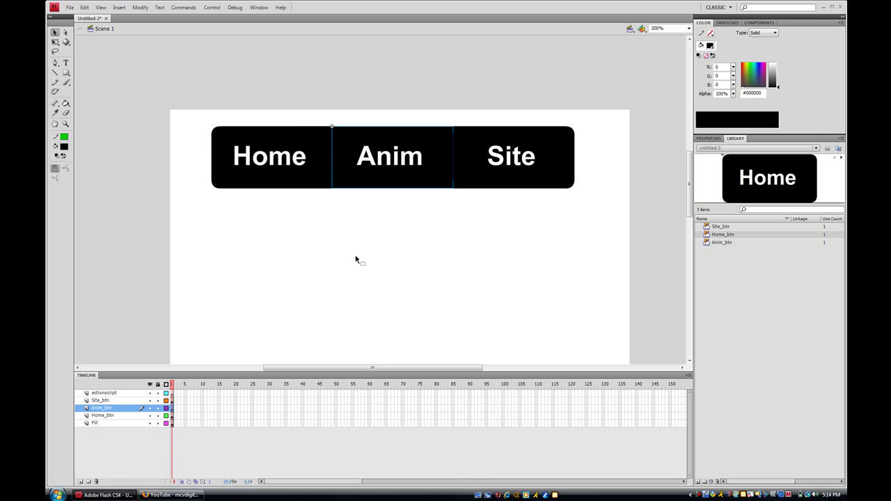
click(537, 149)
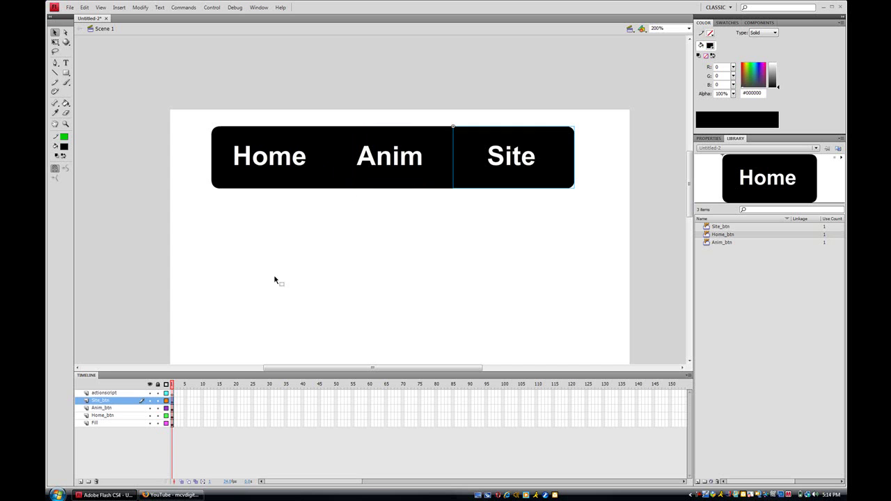
click(358, 244)
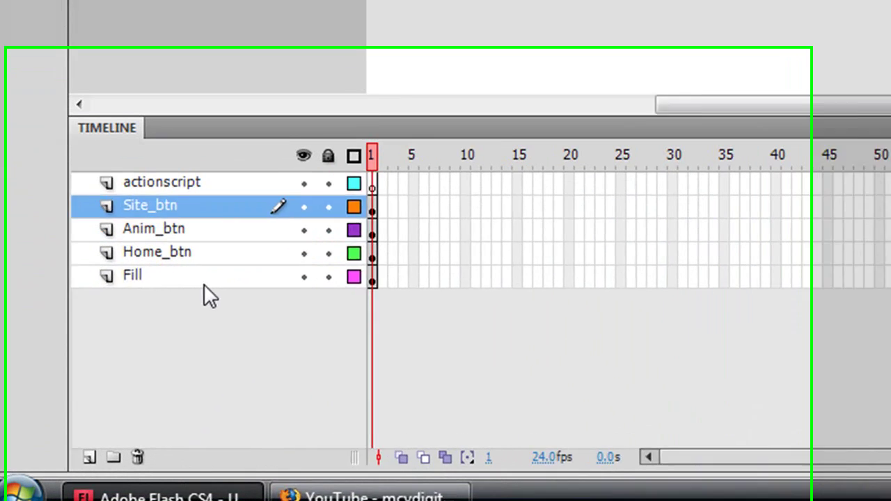
- Add two layers above Fill and rename them 'Home Page' and 'Anims Page'
click(204, 284)
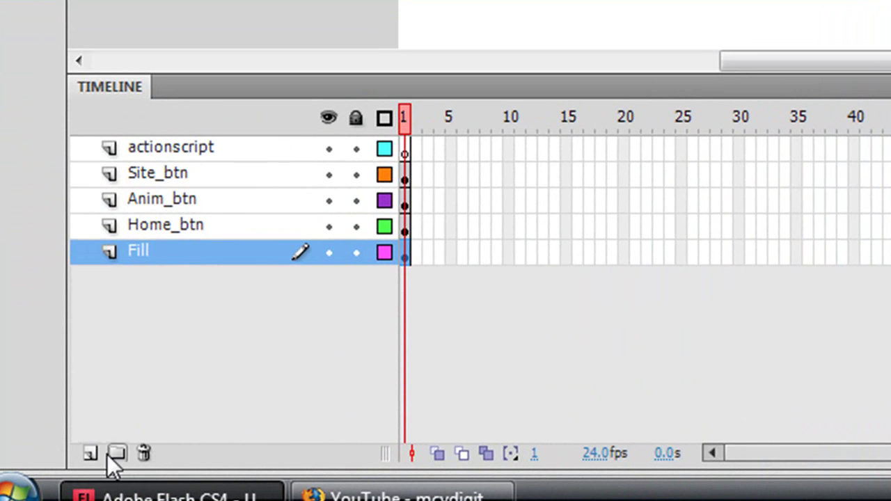
click(92, 452)
click(92, 452)
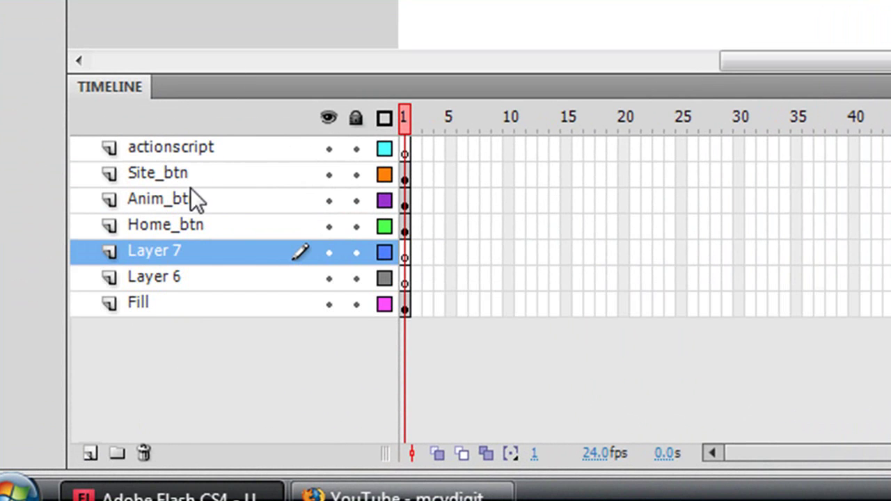
double_click(152, 248)
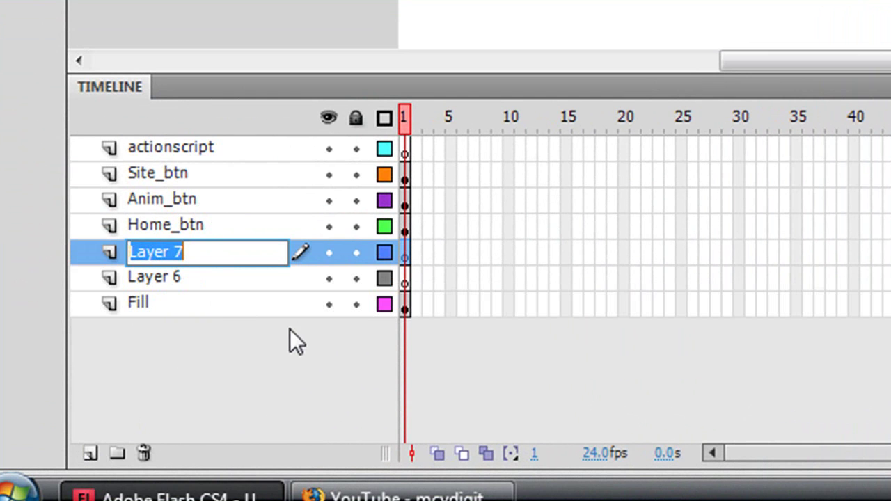
text(Home P)
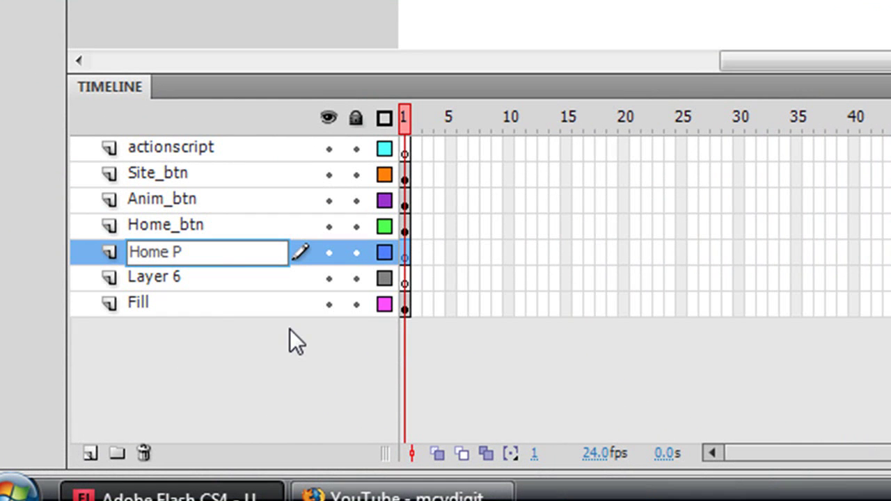
text(age)
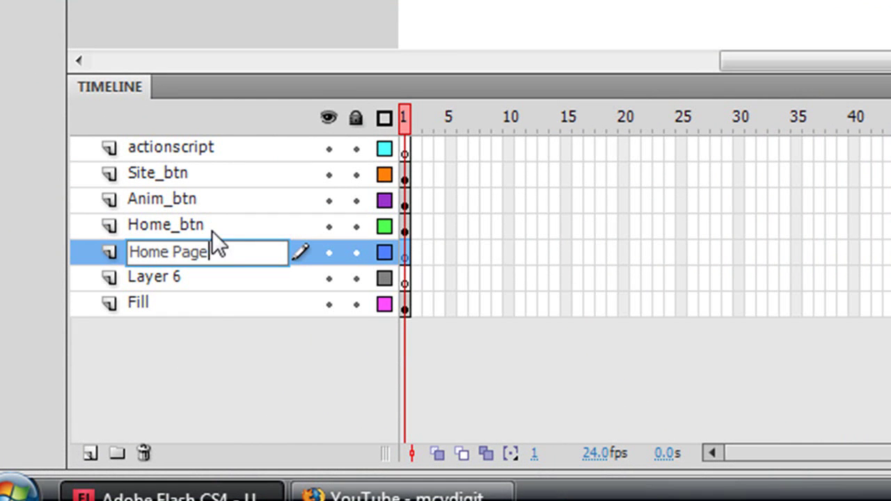
double_click(151, 279)
text(Anims )
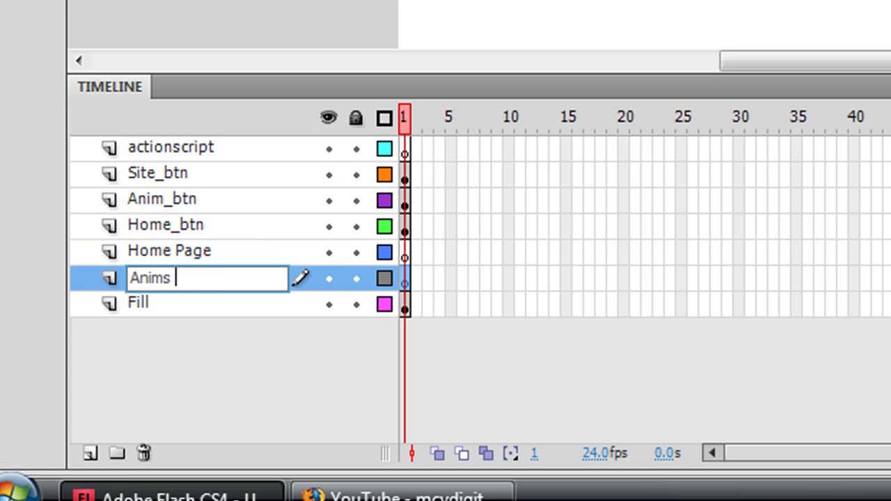
text(Page)
key(Return)
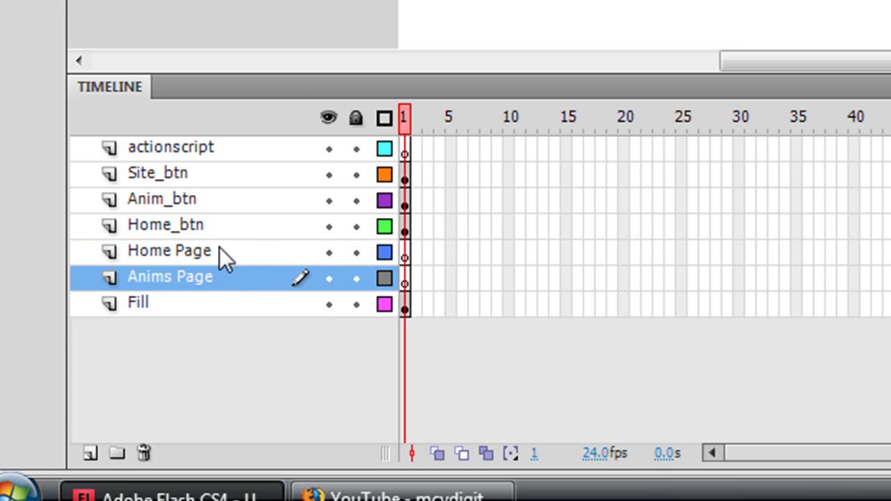
click(279, 250)
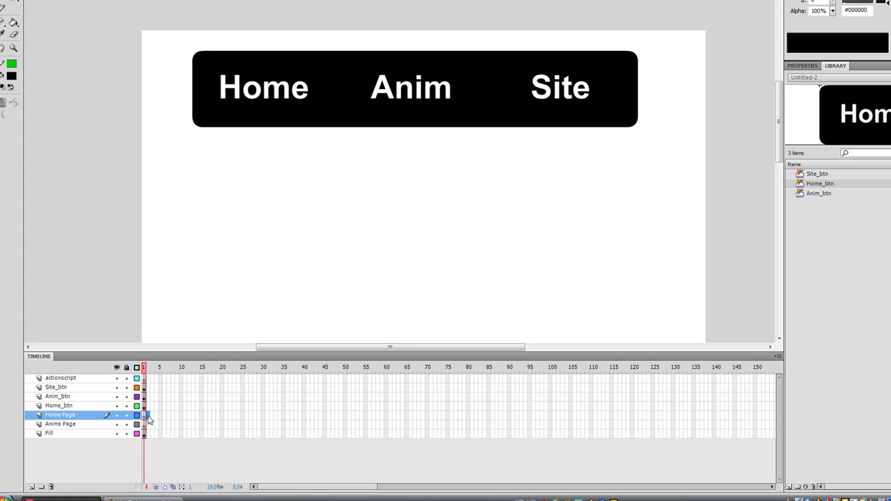
- Check the nav bar on frame 1, then move to frame 2 of Home Page, where the stage is empty
right_click(147, 416)
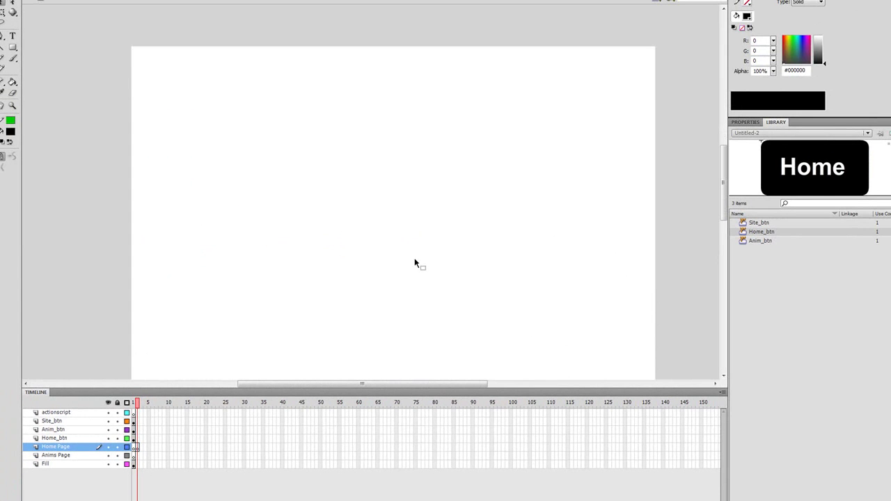
scroll(415, 259, down, 2)
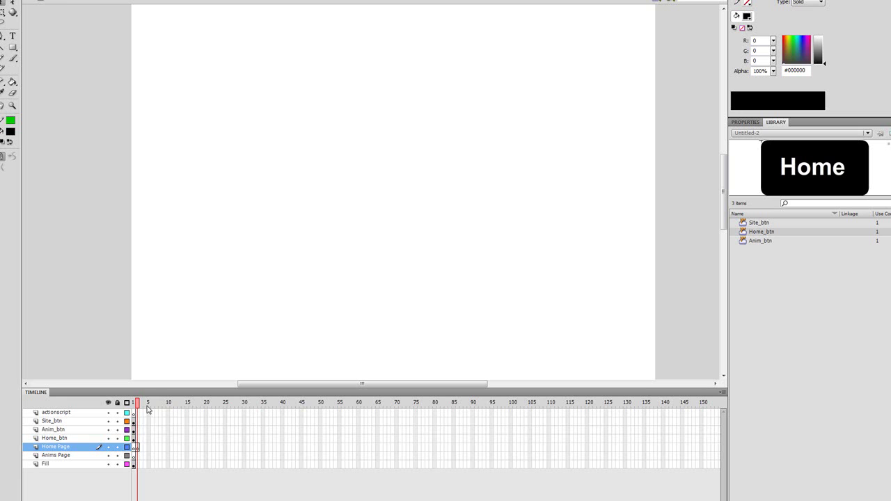
click(130, 406)
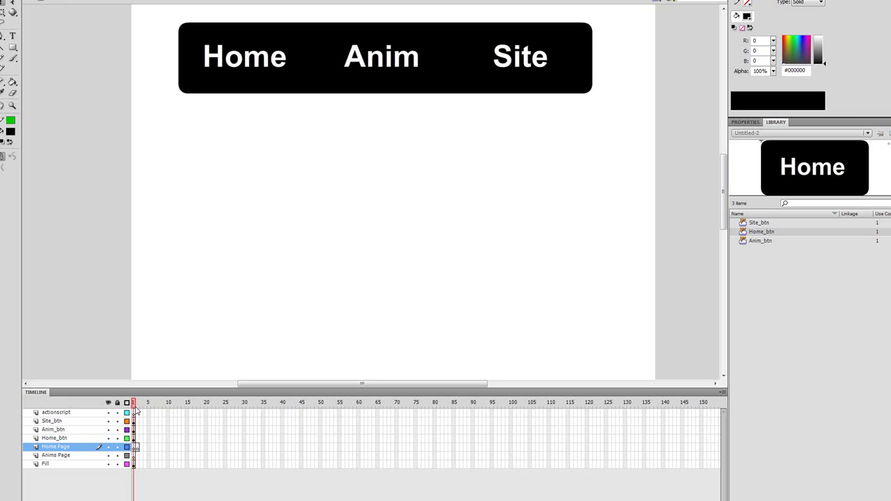
click(136, 404)
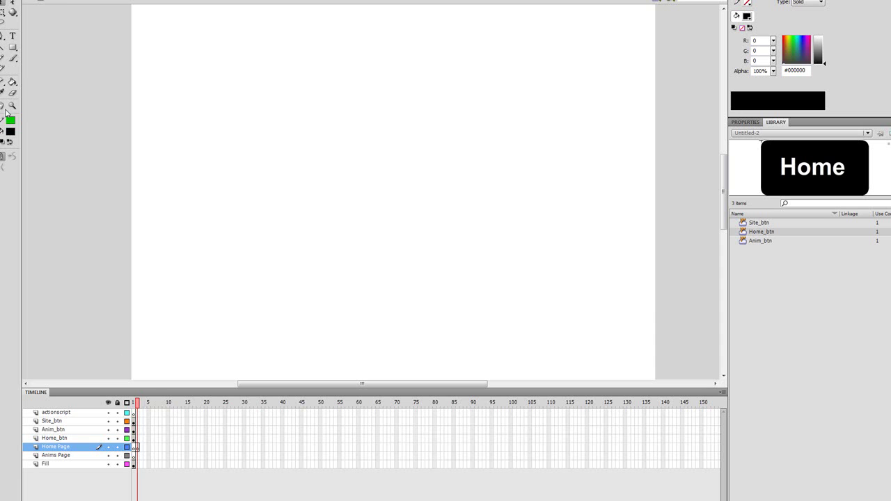
- Type a text block 'Home Page / Welcome / Blah / Blah / Blah Blah' and centre it on the stage
click(12, 35)
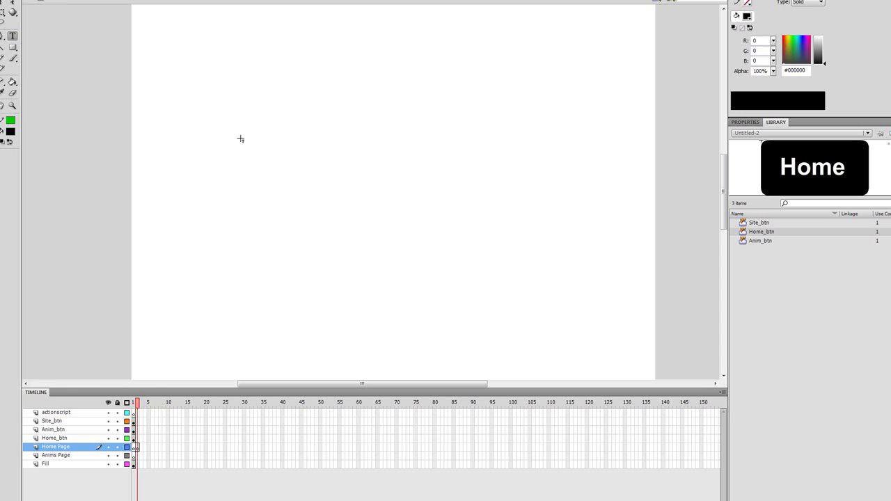
click(304, 205)
text(Home Page)
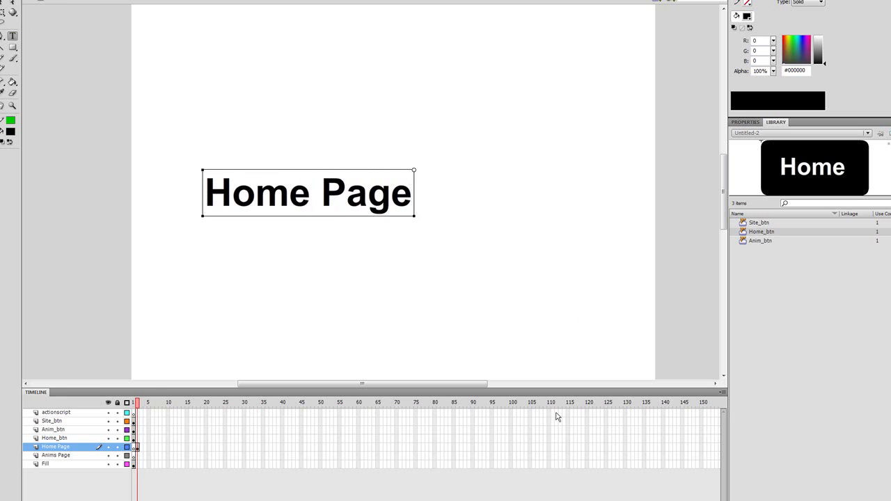
key(Return)
text(Welcome)
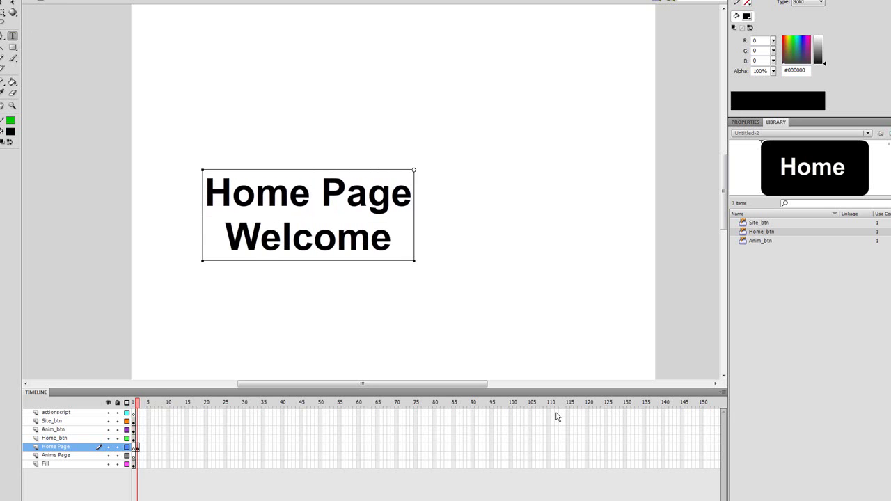
key(Return)
text(Blah)
key(Return)
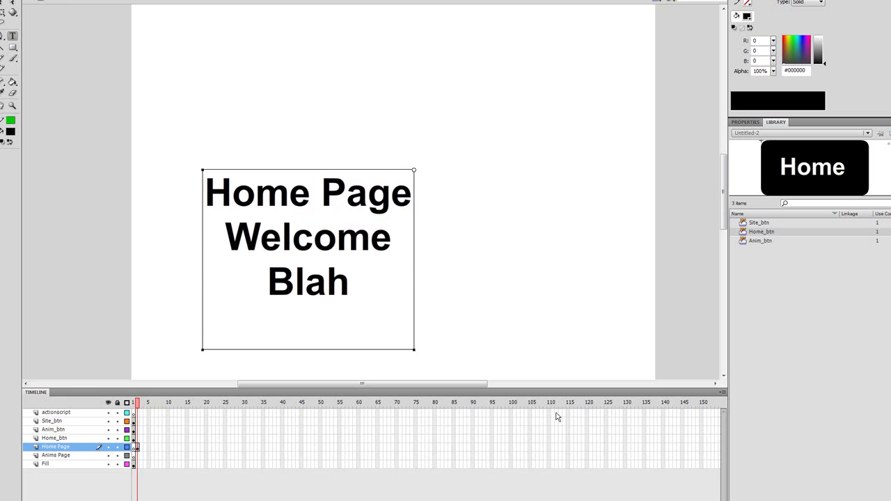
text(Blah)
key(Return)
text(Bl)
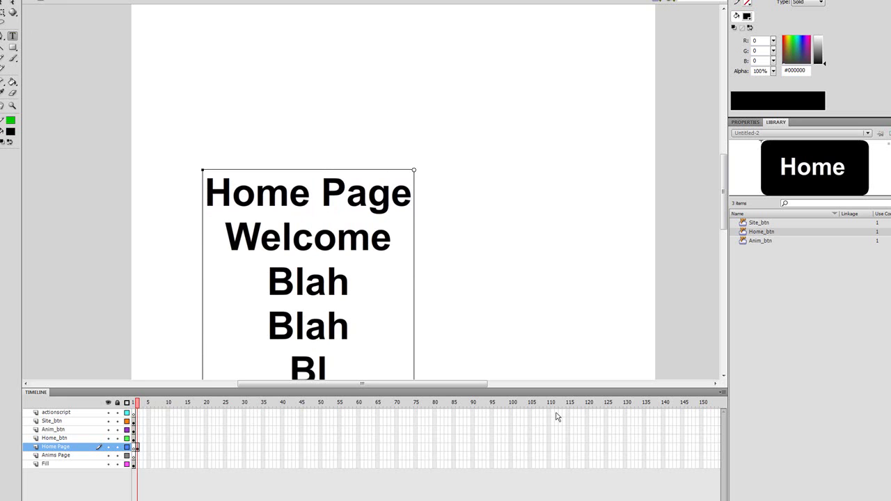
text(ah Blah)
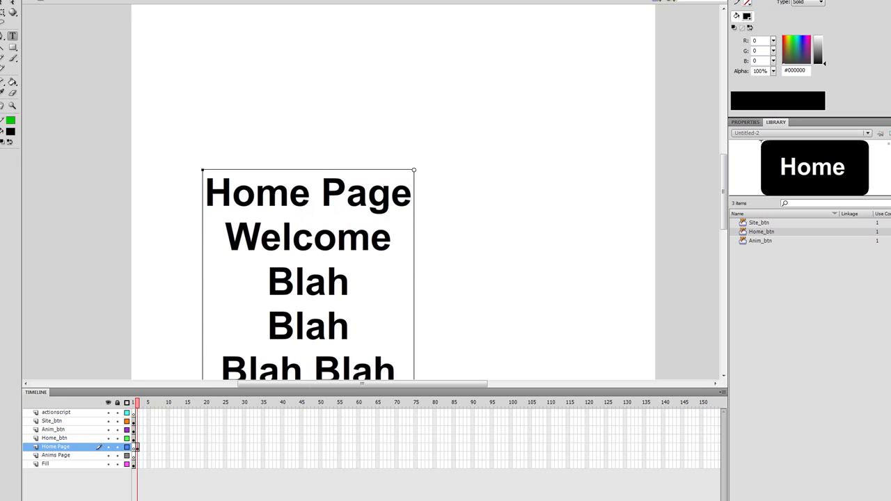
click(4, 4)
drag(291, 195, 385, 158)
click(193, 124)
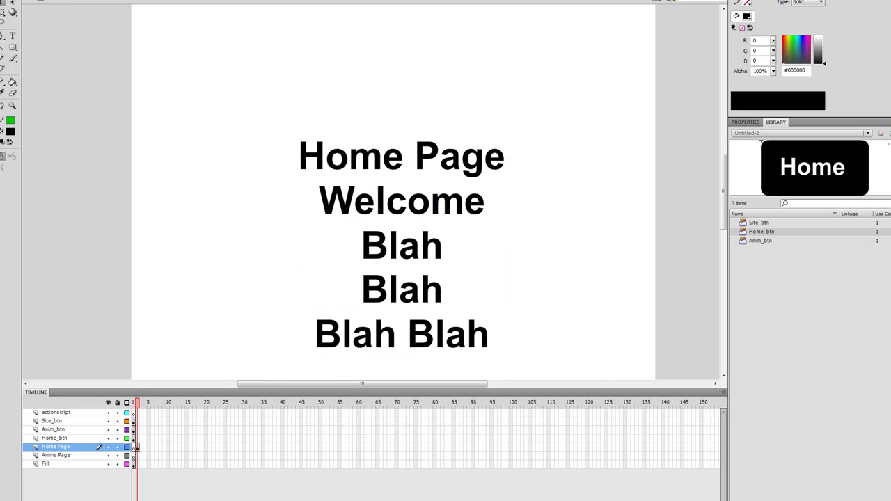
- Delete the lines from Welcome to Blah Blah, keeping only 'Home Page', and move it slightly lower
click(13, 36)
drag(487, 339, 324, 209)
key(BackSpace)
key(BackSpace)
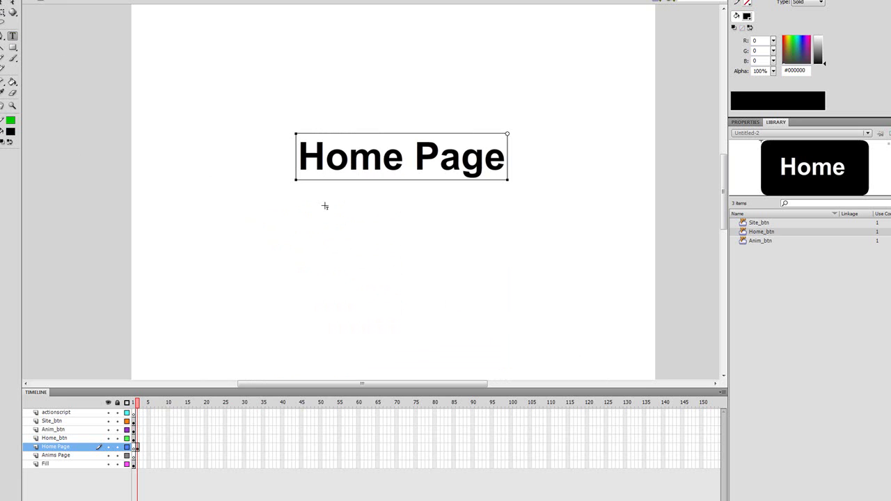
key(Escape)
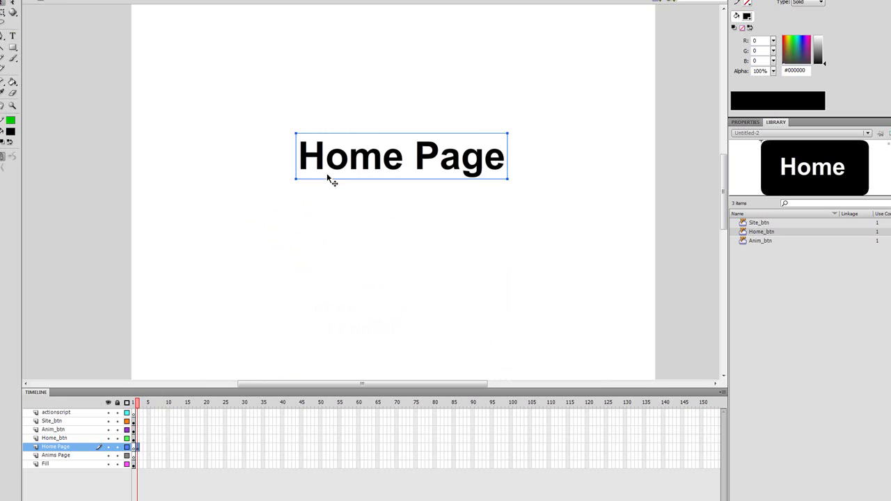
drag(338, 162, 339, 203)
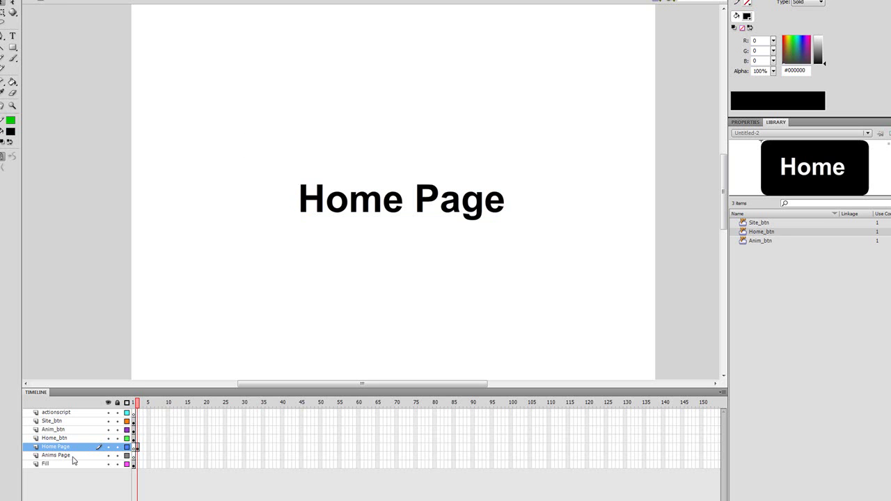
- Insert a blank keyframe at frame 2 of the Anims Page layer
click(53, 456)
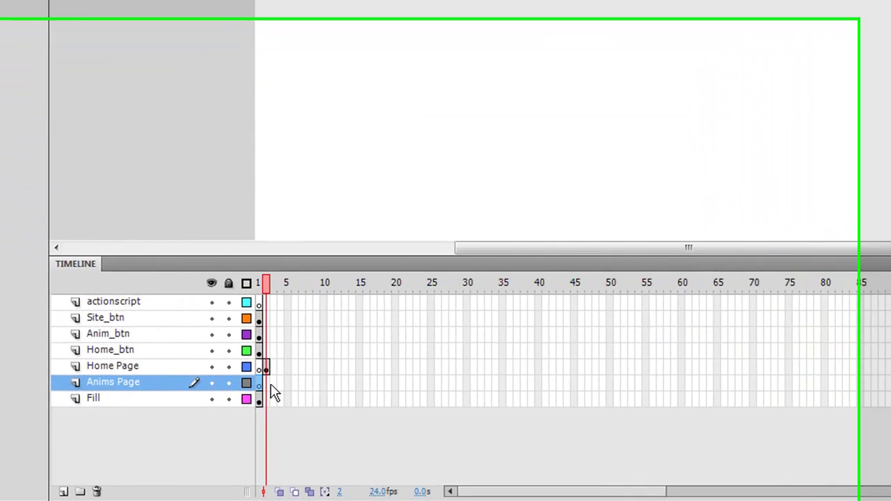
right_click(140, 457)
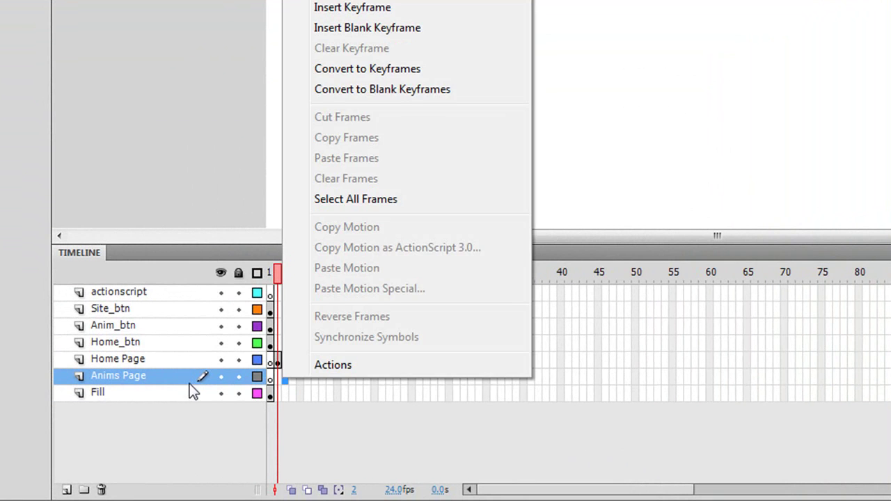
click(298, 387)
drag(276, 368, 281, 362)
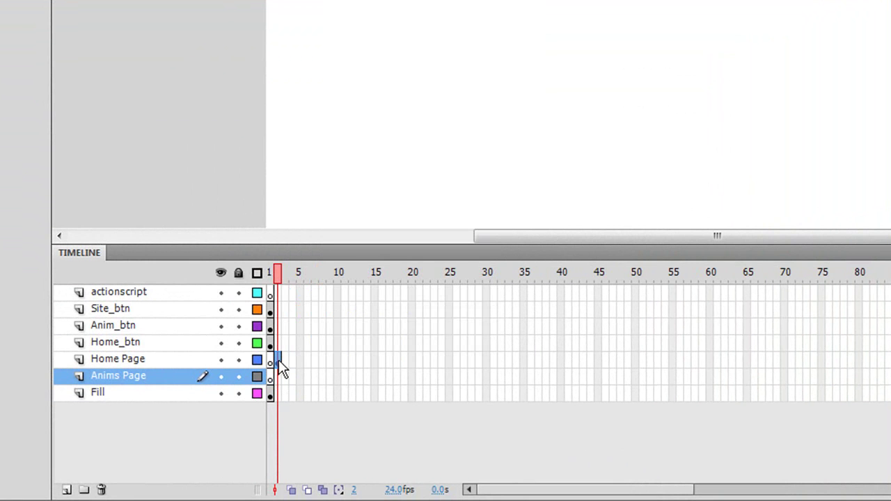
click(280, 362)
right_click(287, 379)
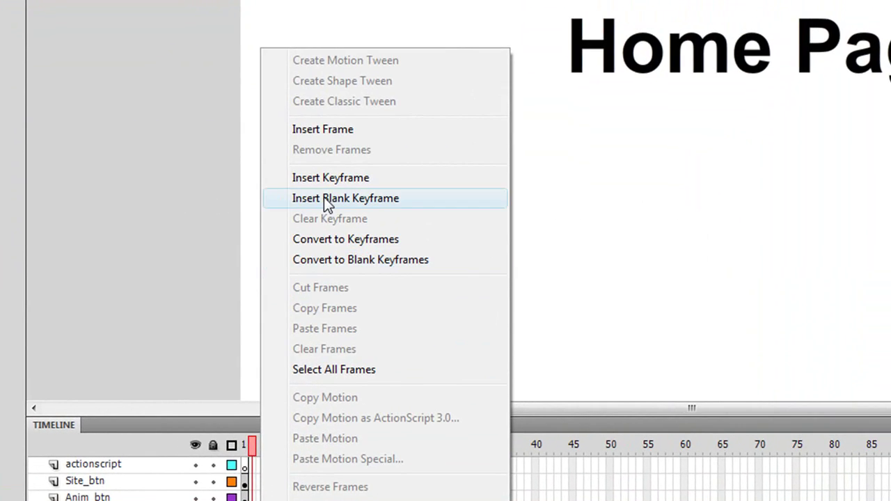
click(371, 26)
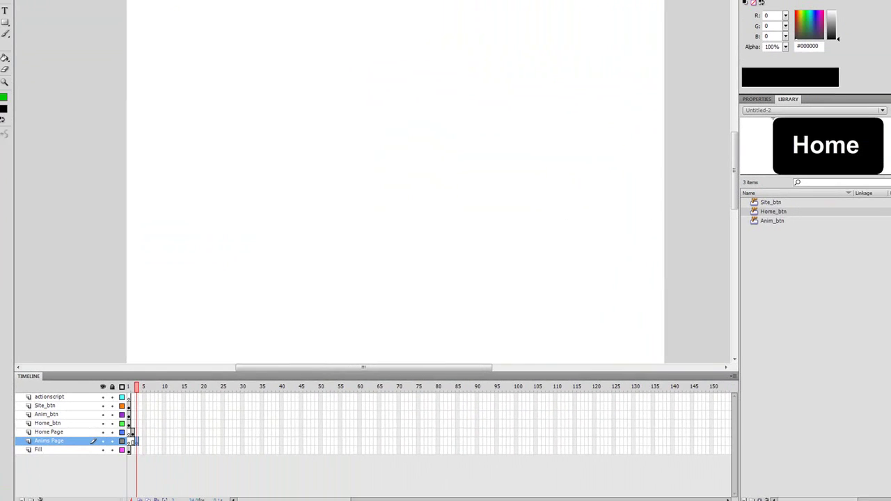
- Paint a brush stroke in each frame, adding a blank keyframe (F7) between drawings
click(4, 61)
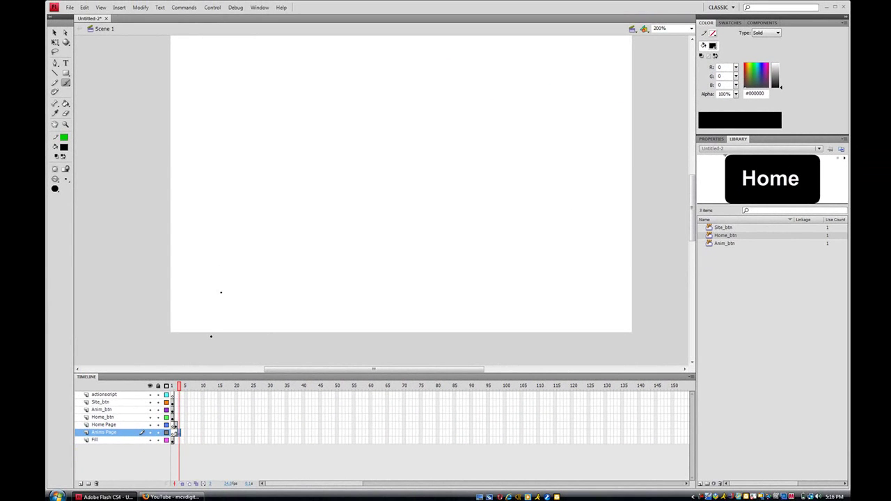
drag(211, 336, 231, 268)
key(F7)
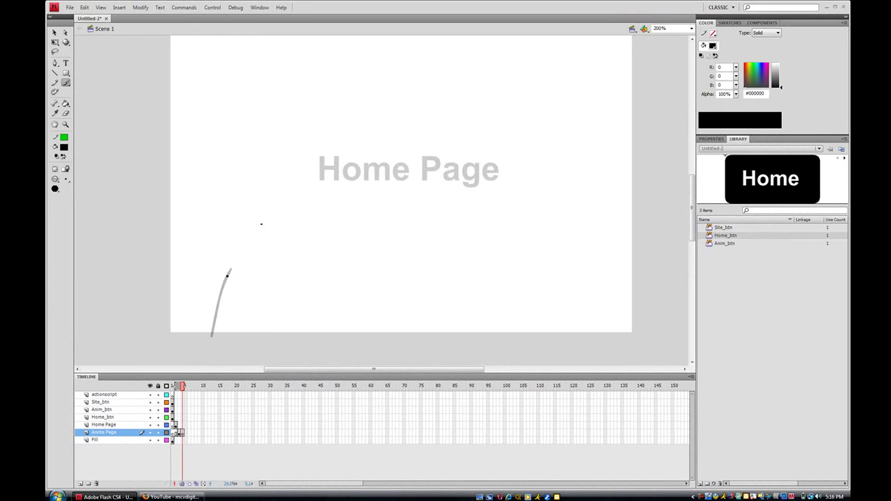
mouse_move(227, 277)
mouse_down()
mouse_move(265, 220)
mouse_move(311, 189)
mouse_move(357, 186)
mouse_move(373, 203)
mouse_move(376, 228)
mouse_up()
key(F7)
key(F7)
key(F7)
key(F7)
key(F7)
key(F7)
click(373, 238)
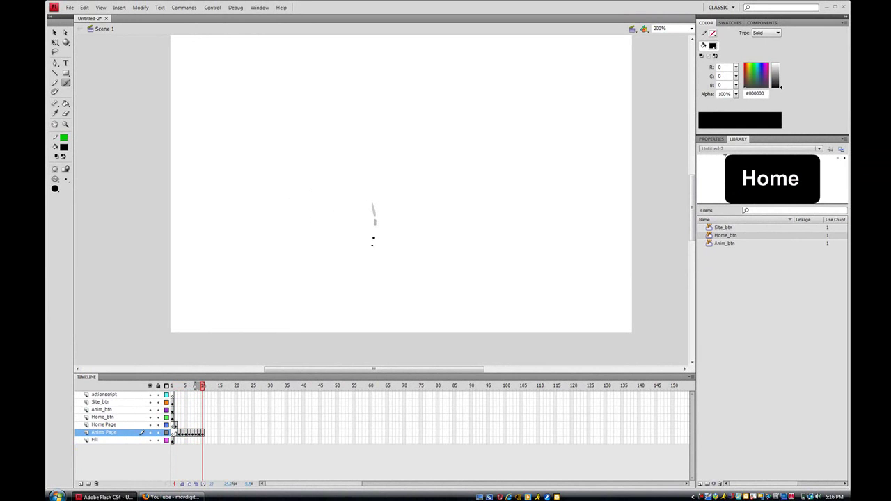
key(F7)
click(370, 252)
key(F7)
drag(370, 258, 355, 338)
key(F7)
key(F7)
key(F7)
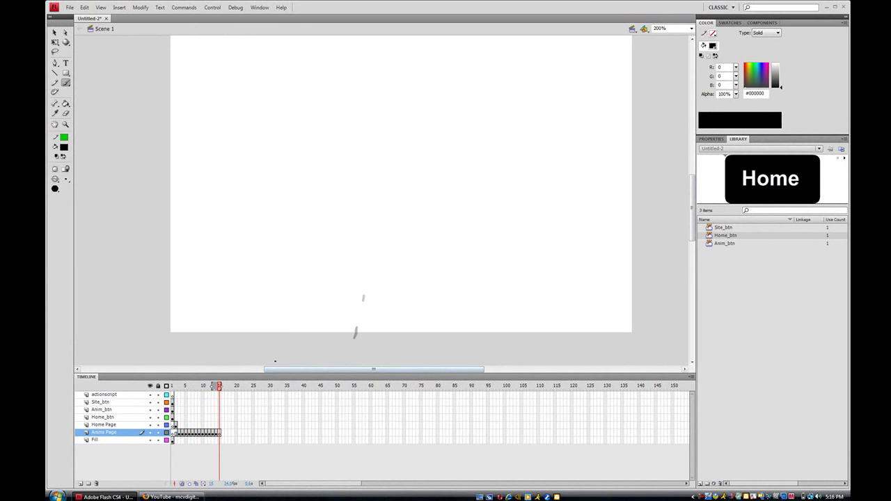
- Scrub from frame 2 onward to preview the stroke animation
click(181, 388)
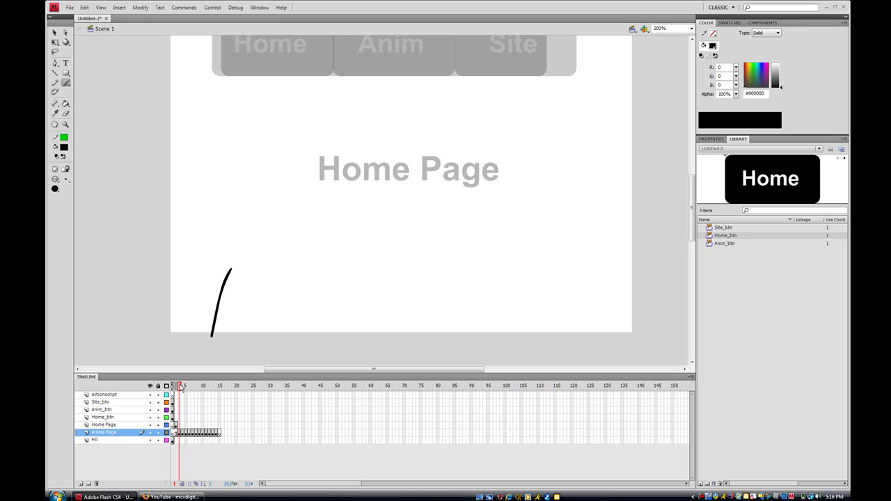
click(178, 390)
click(179, 389)
mouse_move(179, 389)
mouse_down()
mouse_move(219, 389)
mouse_move(179, 388)
mouse_up()
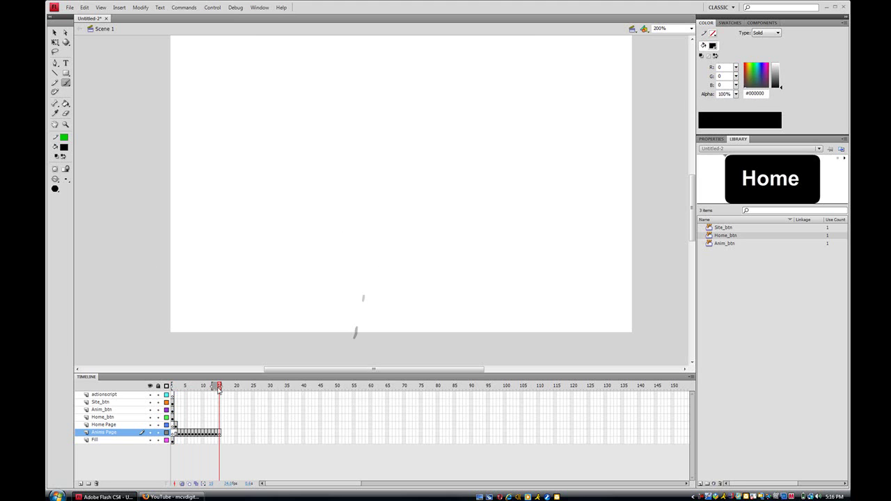
- Return to frame 1 with the Selection tool and select the Home button on the stage
click(172, 387)
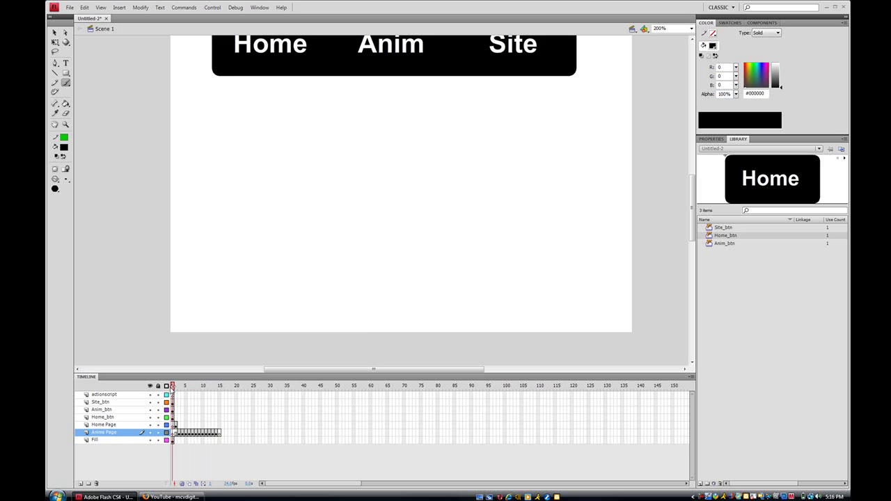
scroll(322, 247, up, 2)
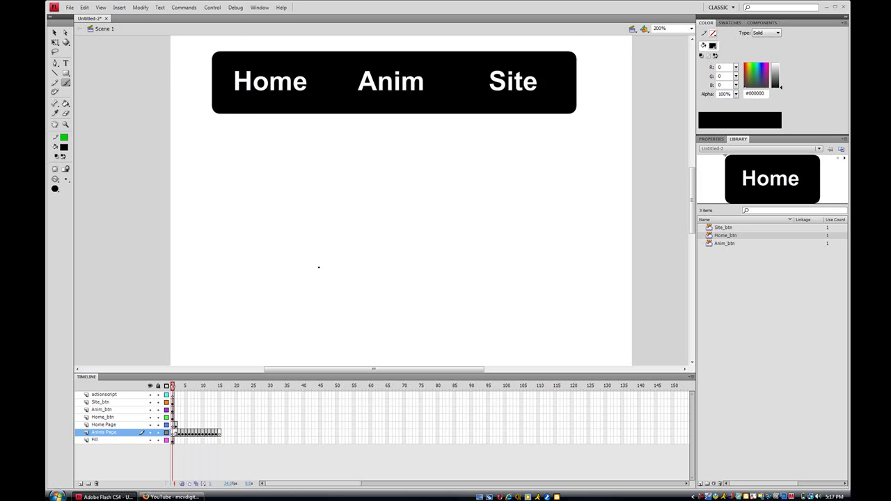
scroll(319, 267, up, 2)
scroll(258, 235, down, 2)
click(53, 33)
click(54, 33)
scroll(249, 222, up, 4)
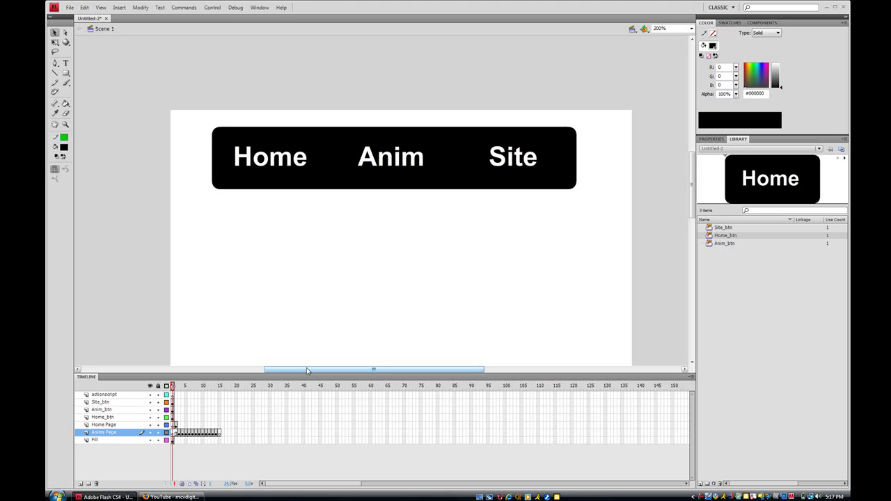
click(119, 394)
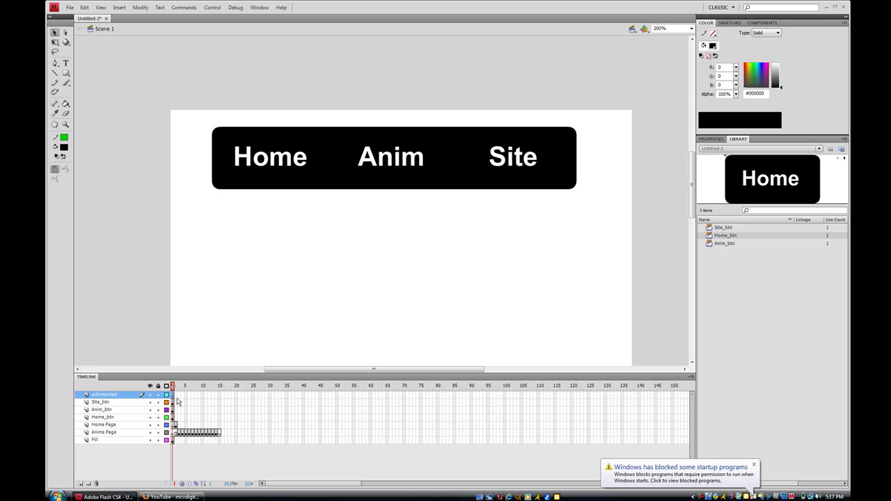
click(272, 160)
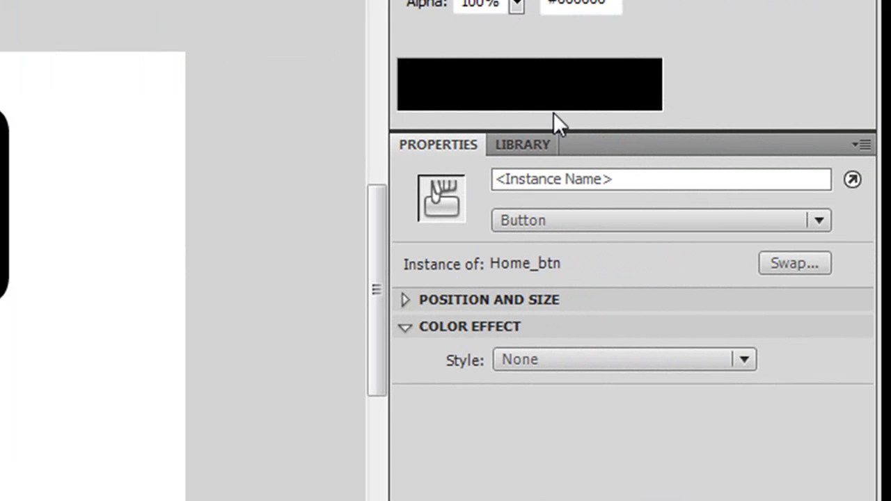
- Give the Home, Anim and Site button instances the names homebtn, animbtn and sitebtn
click(536, 178)
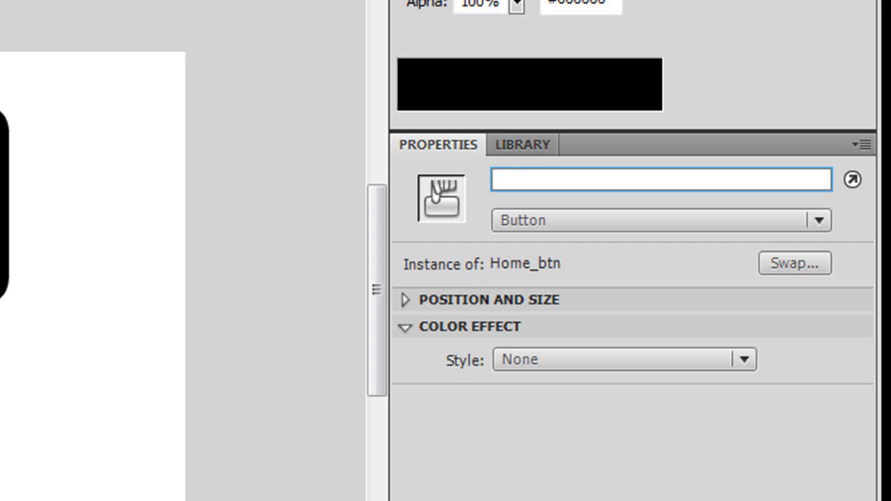
text(homebtn)
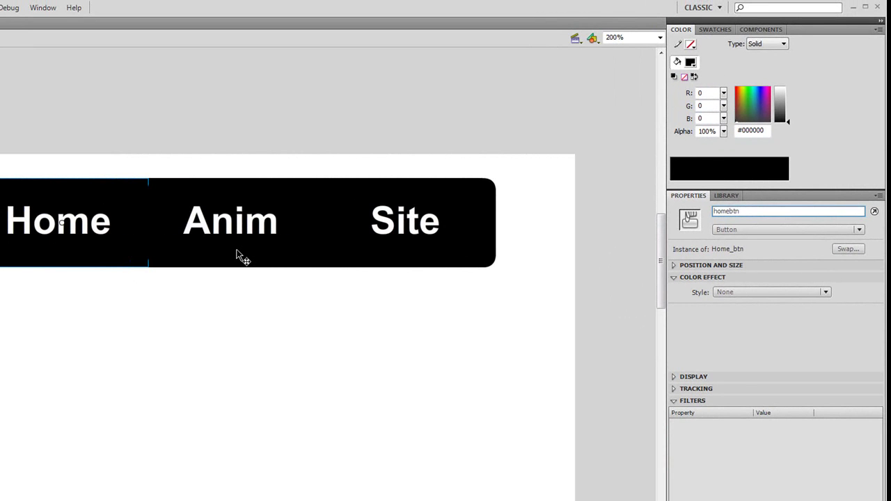
click(237, 256)
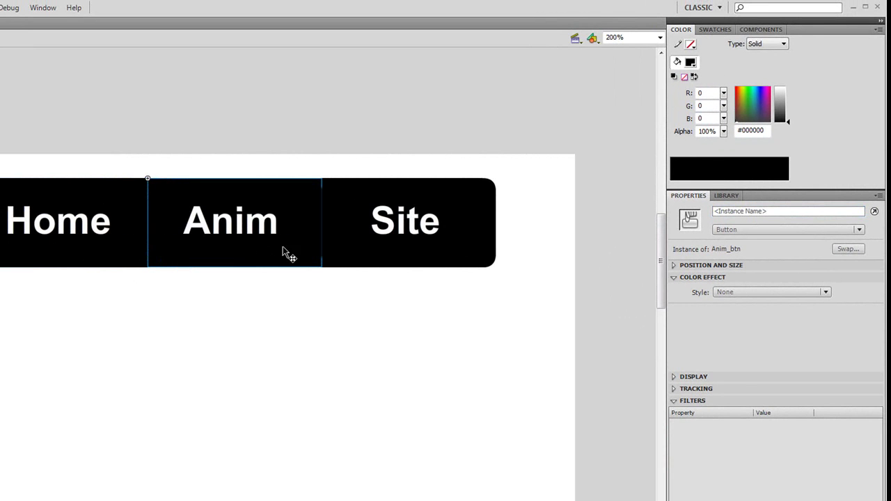
click(733, 211)
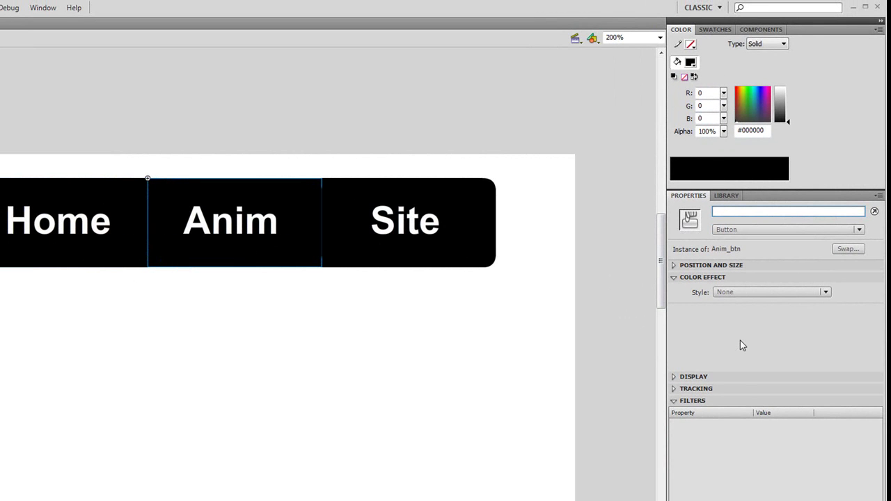
text(animbtn)
click(376, 252)
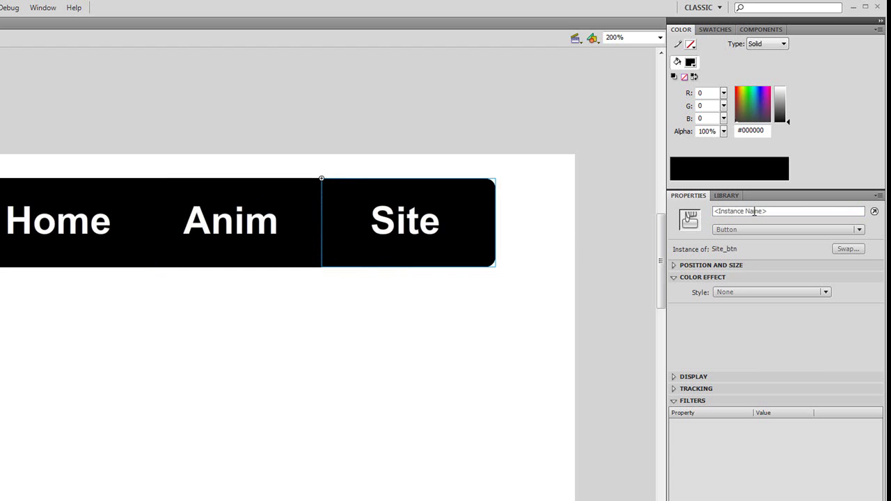
click(752, 212)
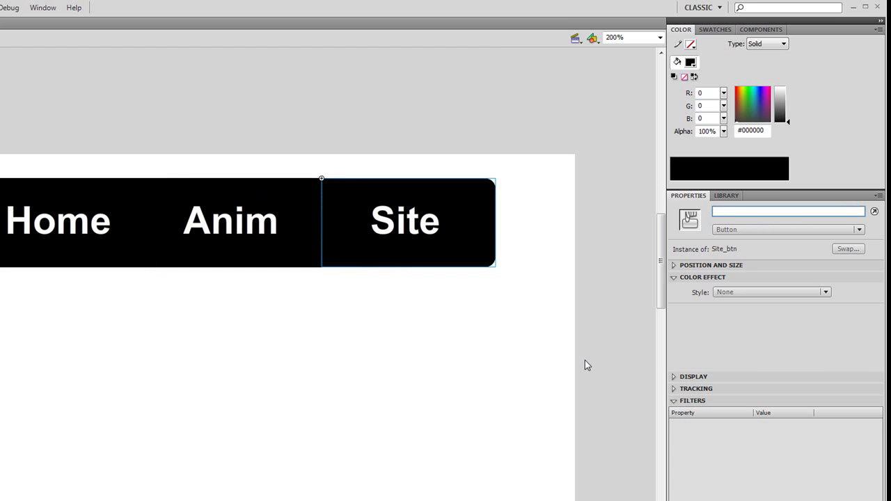
text(sitebtn)
click(415, 343)
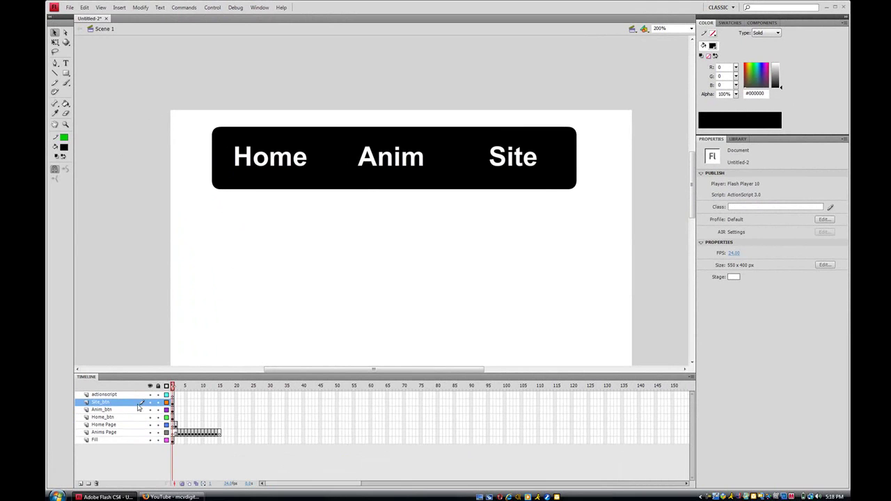
- Insert keyframes at frame 15 on the Site_btn and Anim_btn layers
click(111, 394)
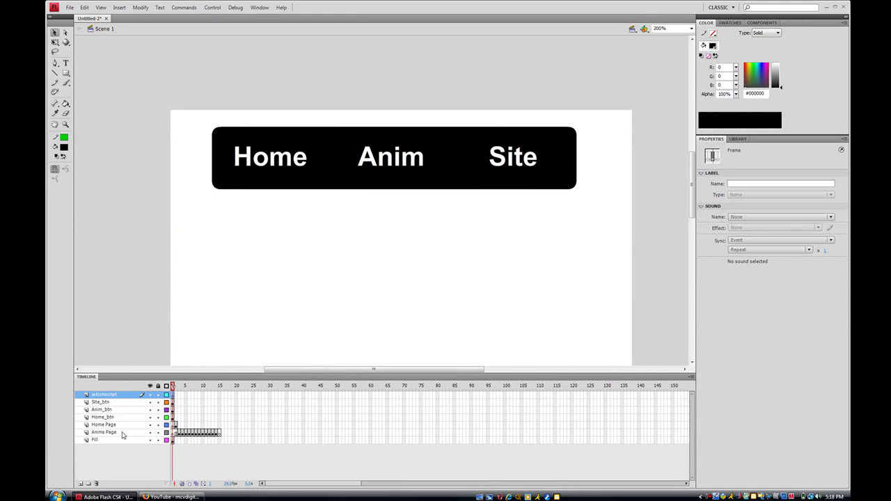
click(120, 403)
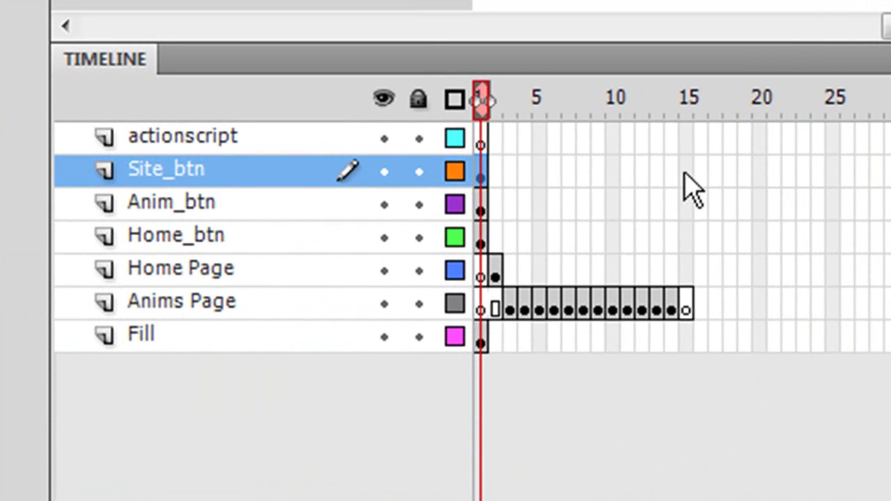
click(684, 173)
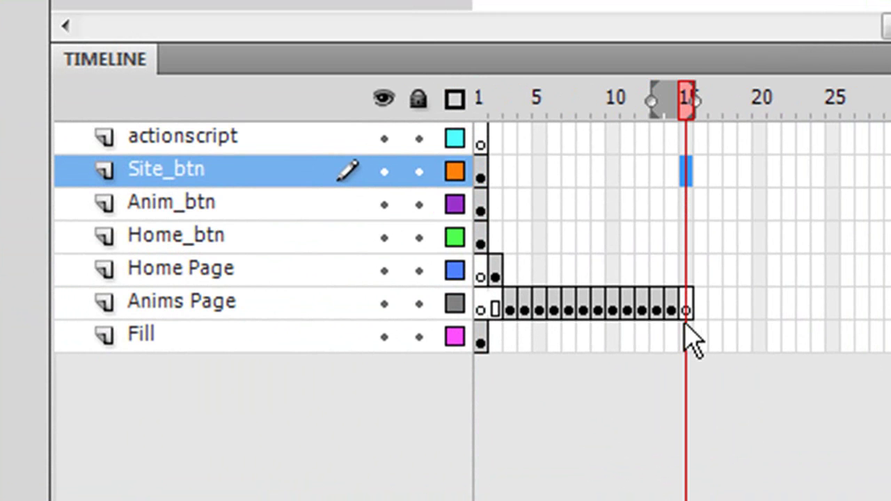
key(F6)
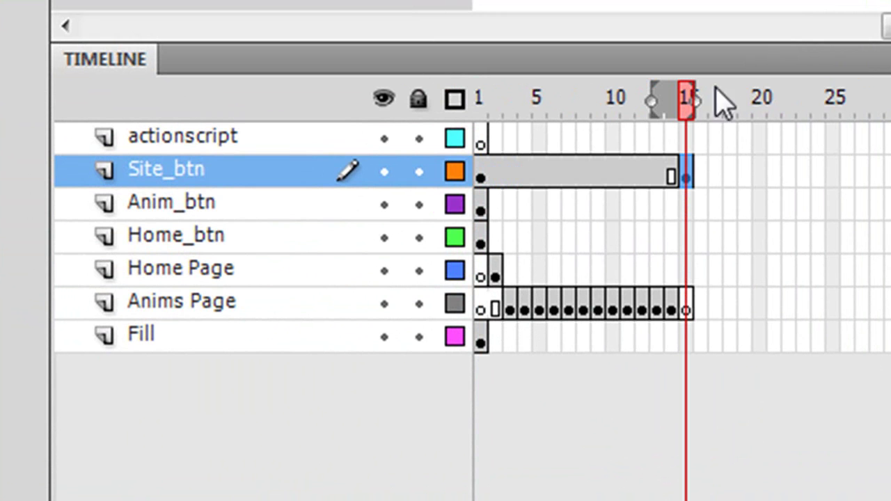
click(692, 214)
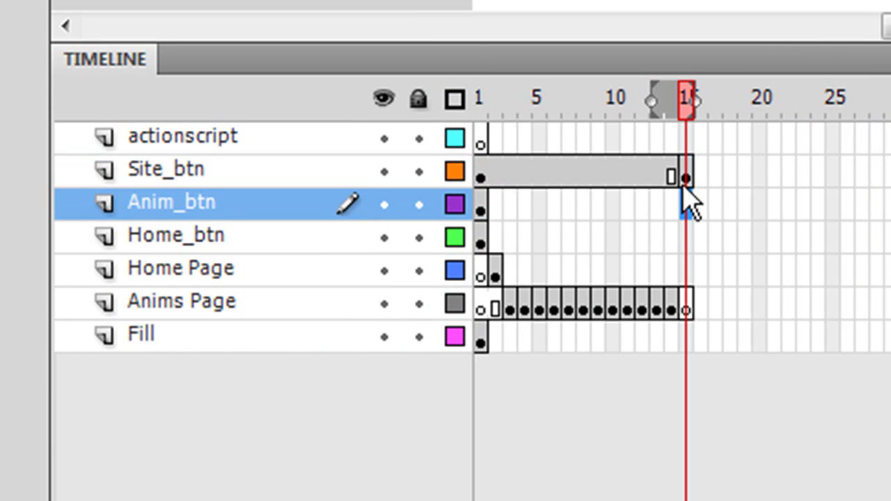
drag(655, 224, 628, 212)
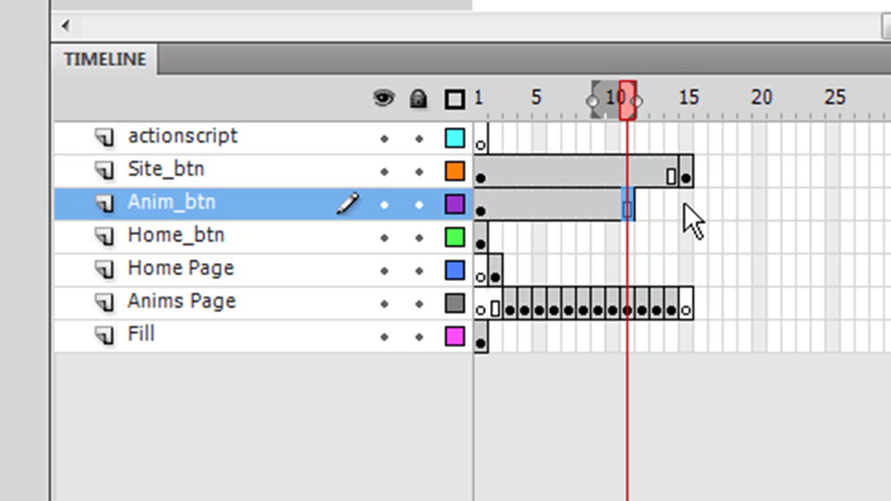
mouse_move(685, 207)
mouse_down()
mouse_move(534, 233)
mouse_move(497, 203)
mouse_move(521, 218)
mouse_move(699, 202)
mouse_up()
click(689, 207)
click(688, 207)
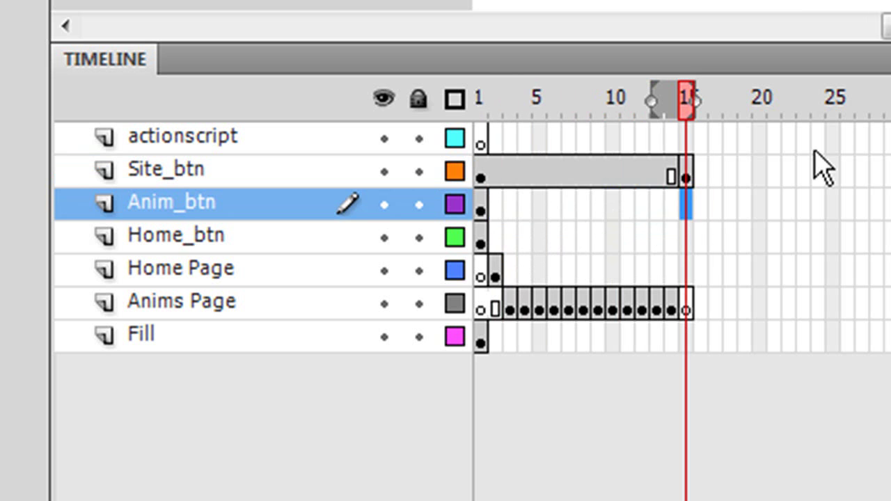
key(F6)
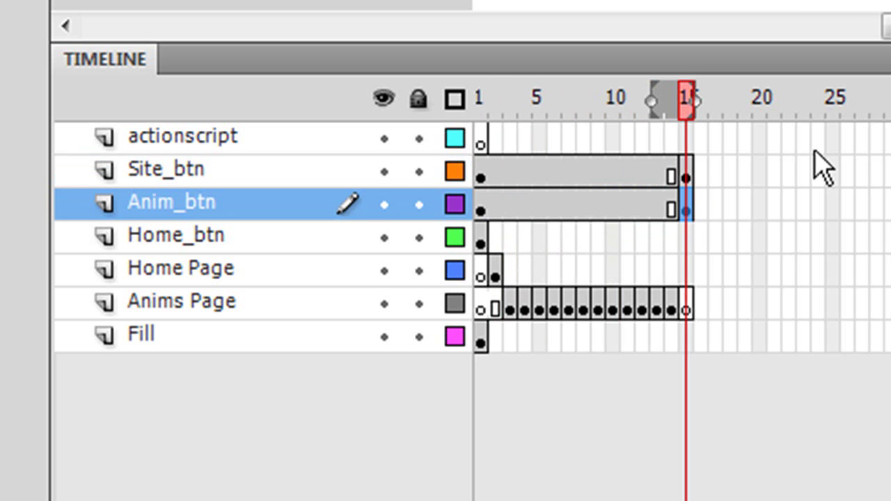
- Insert keyframes at frame 15 on the Home_btn and Fill layers
click(239, 241)
click(687, 236)
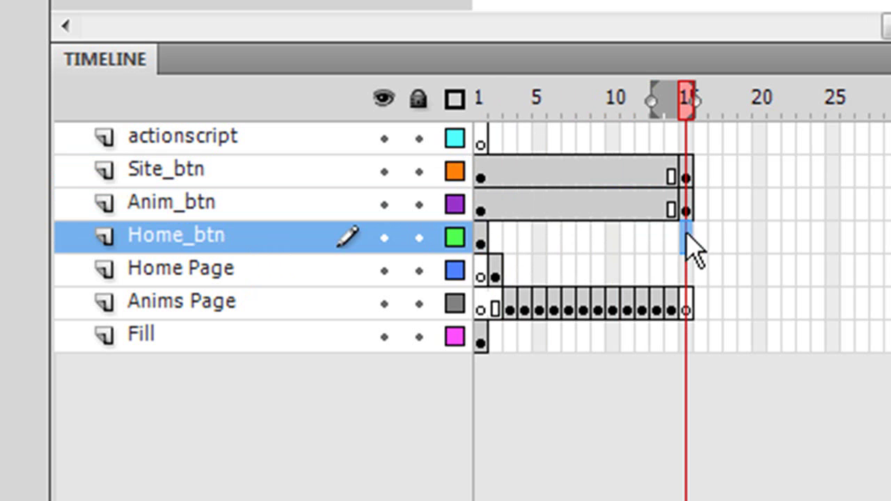
key(F6)
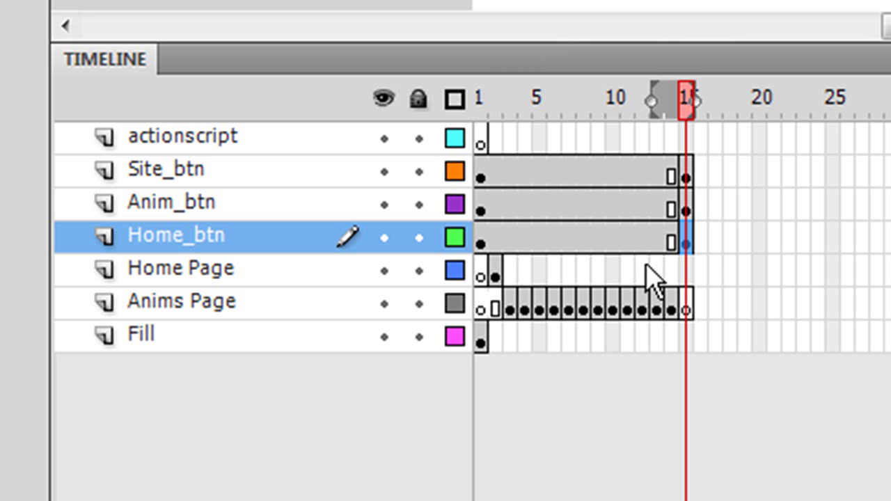
click(685, 337)
key(F6)
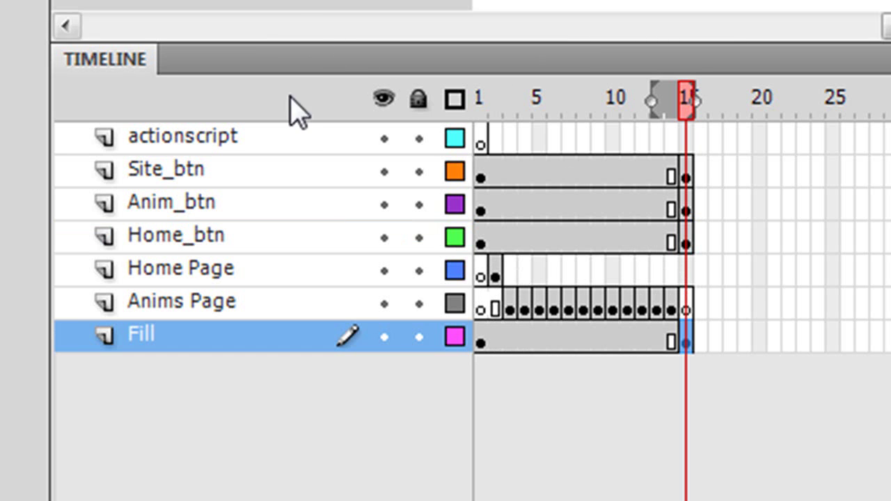
click(293, 143)
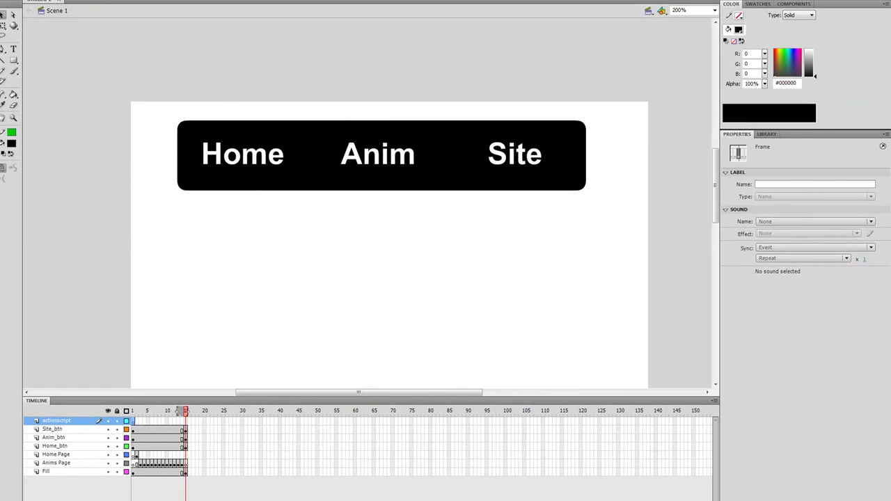
- Open the Actions panel for frame 1, then test the movie and try the Home button
click(229, 0)
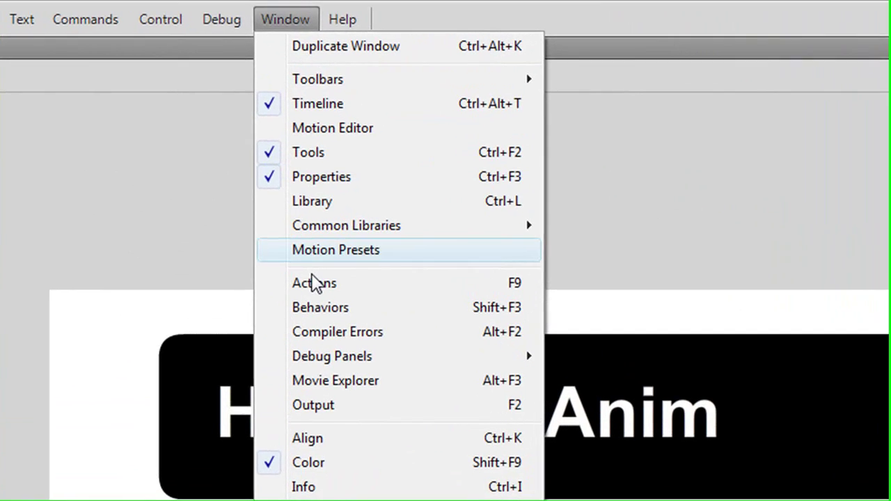
click(314, 286)
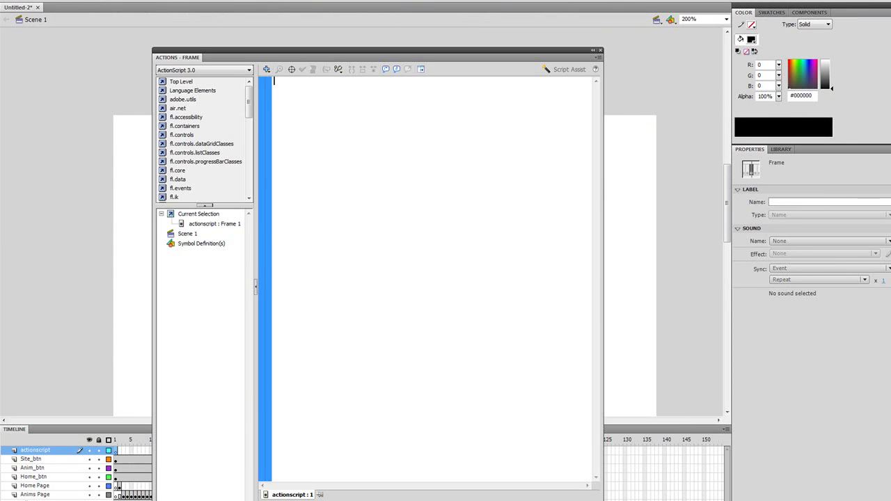
click(163, 2)
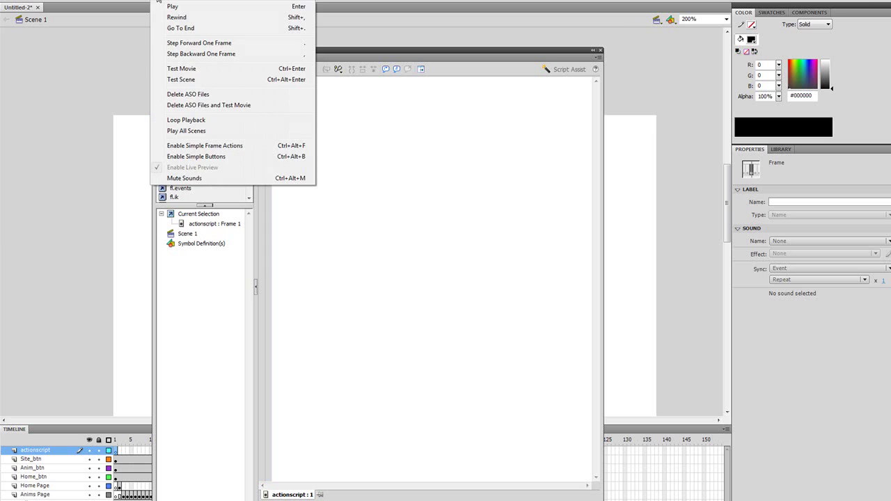
click(174, 72)
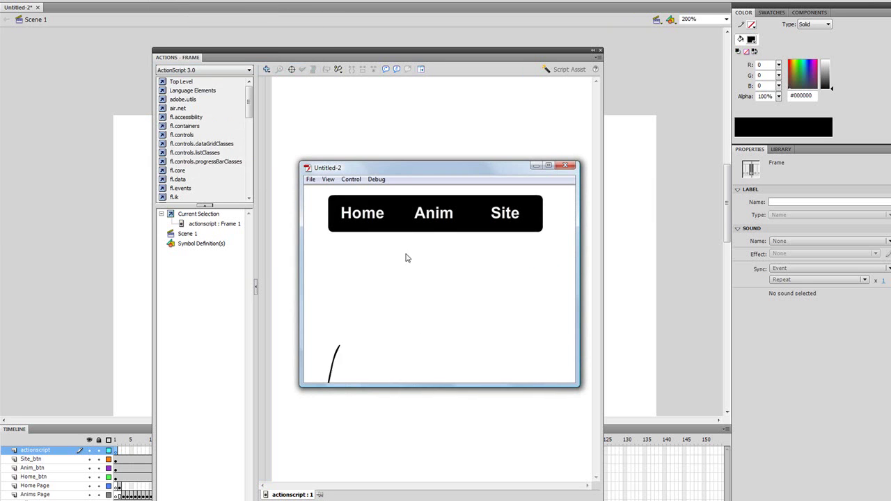
click(362, 230)
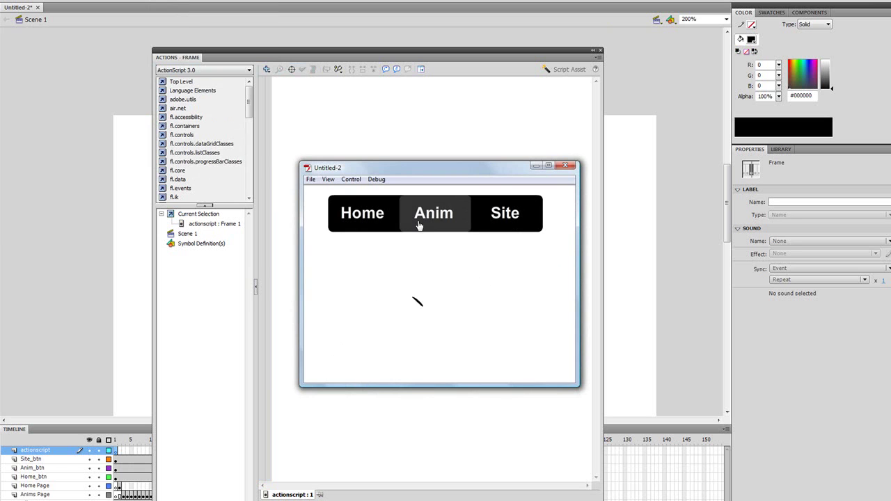
- Enter stop(); as frame 1's script and test the movie with Ctrl+Enter
click(364, 129)
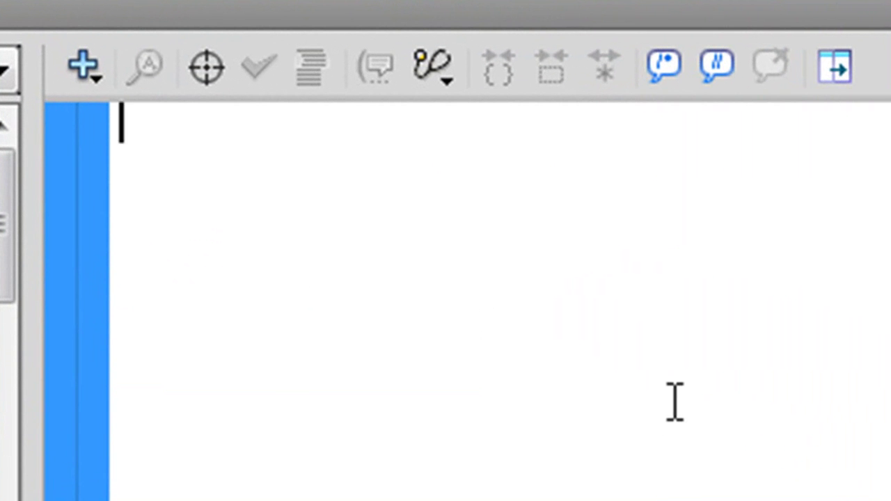
text(stop)
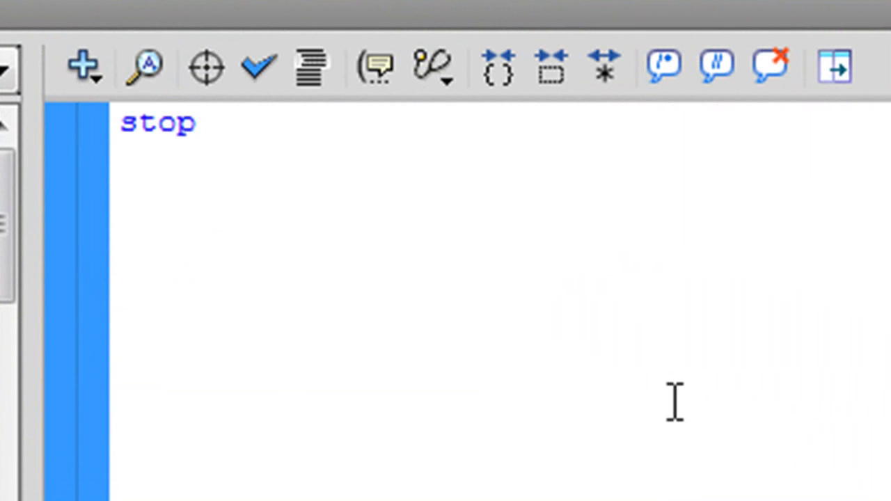
text(();)
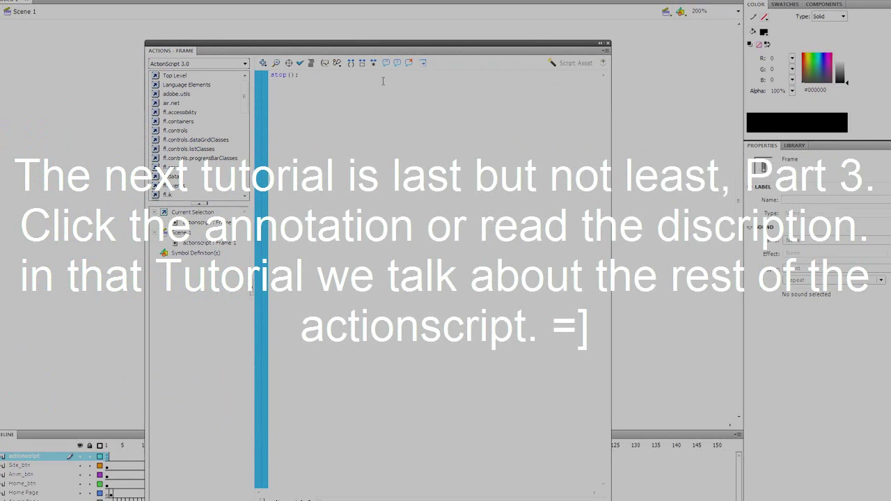
key(ctrl+Return)
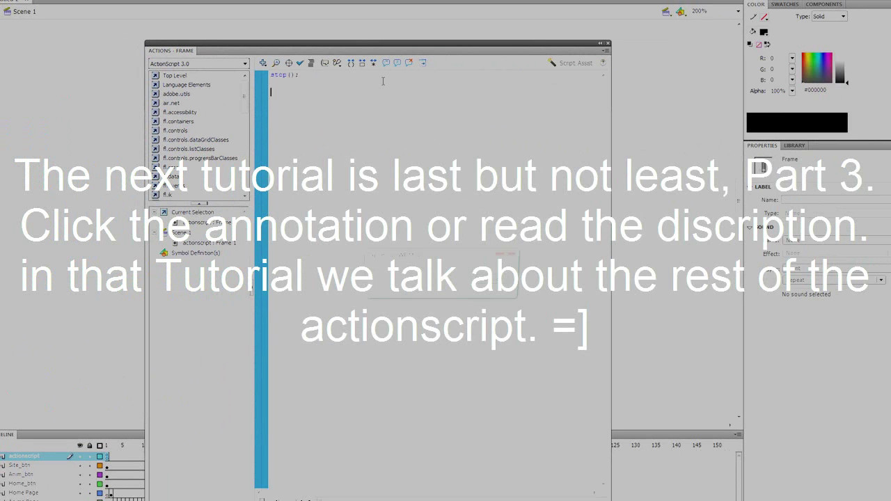